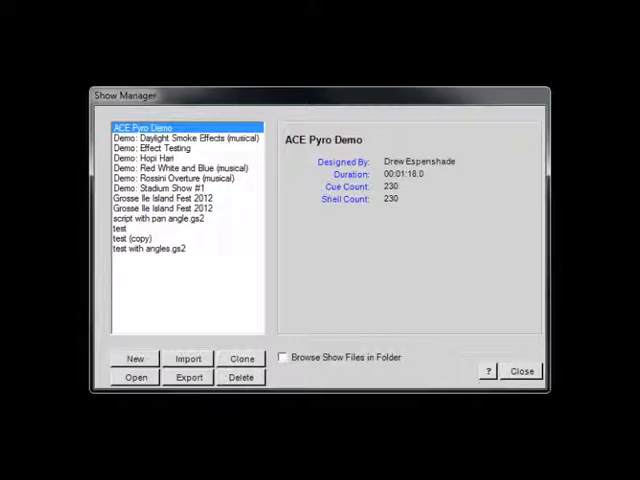
Review the details of the Demo: Hopi Hari, Red White and Blue and Rossini Overture shows
left_click(145, 160)
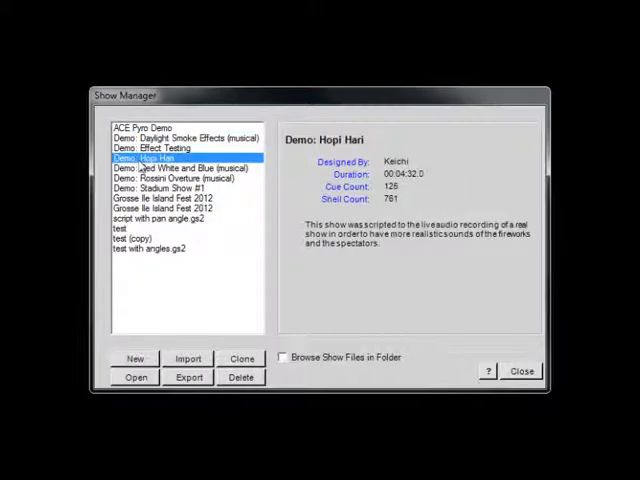
left_click(140, 168)
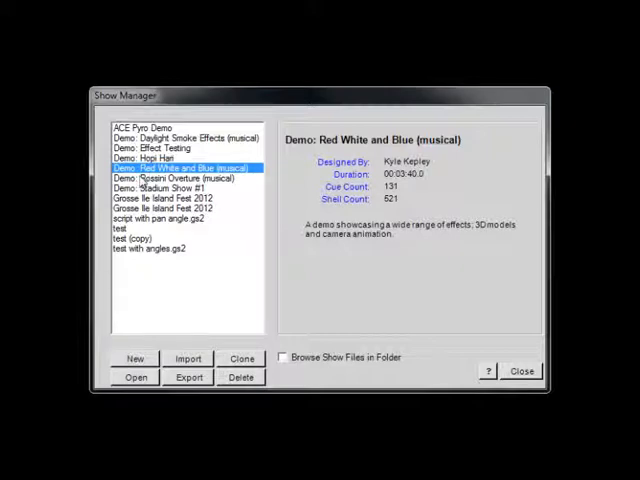
left_click(141, 179)
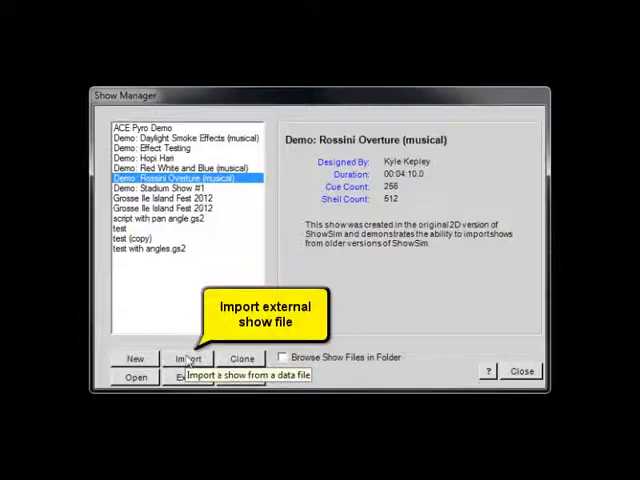
Import the FireOne ScriptMaker .SCR file as a new show and acknowledge the success message
left_click(188, 358)
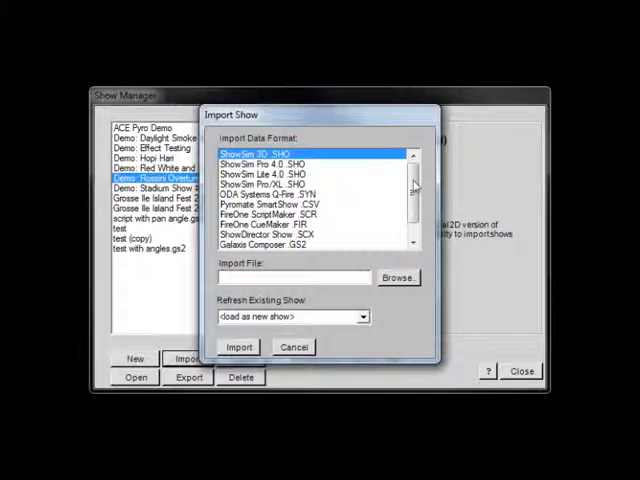
left_click_drag(415, 185, 420, 182)
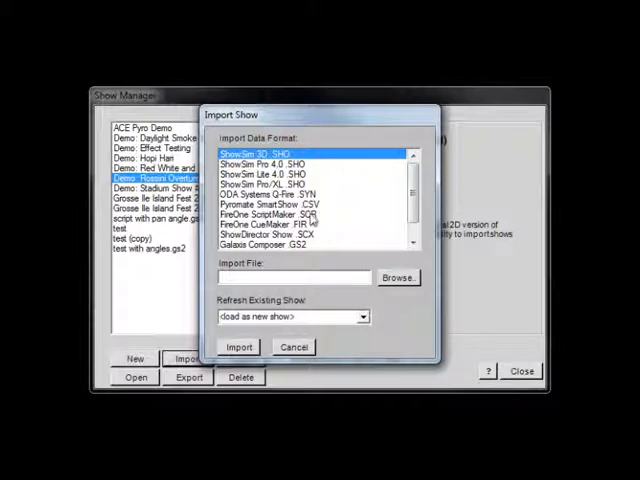
left_click(310, 214)
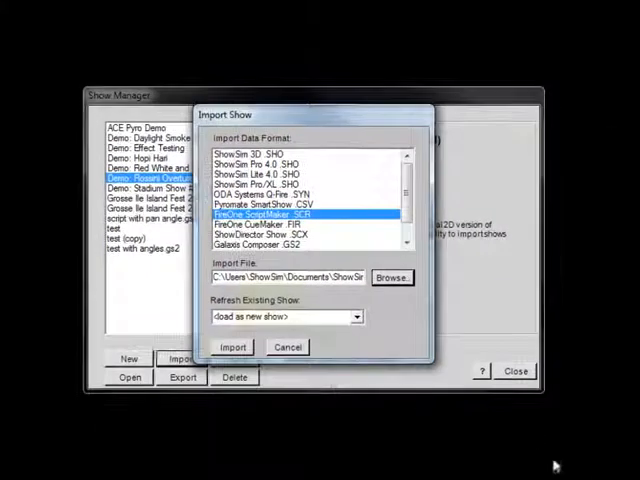
left_click(232, 347)
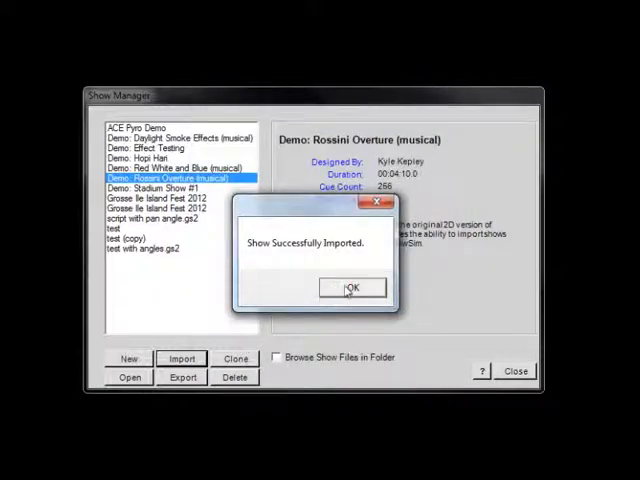
left_click(347, 288)
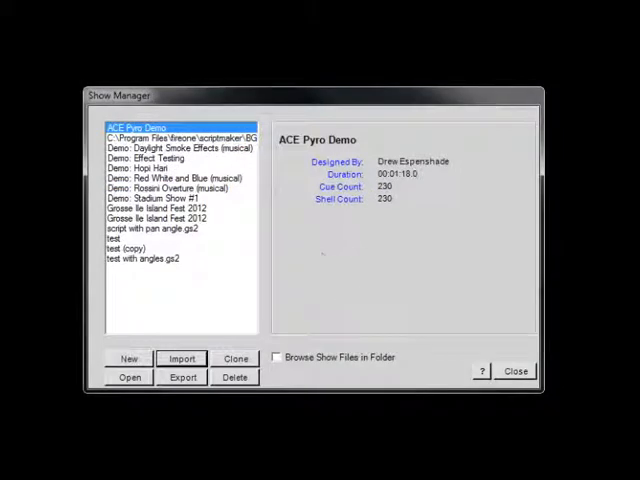
left_click(233, 139)
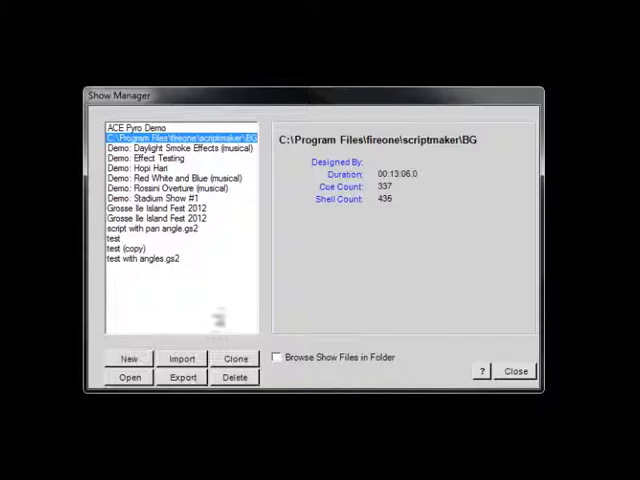
left_click(160, 169)
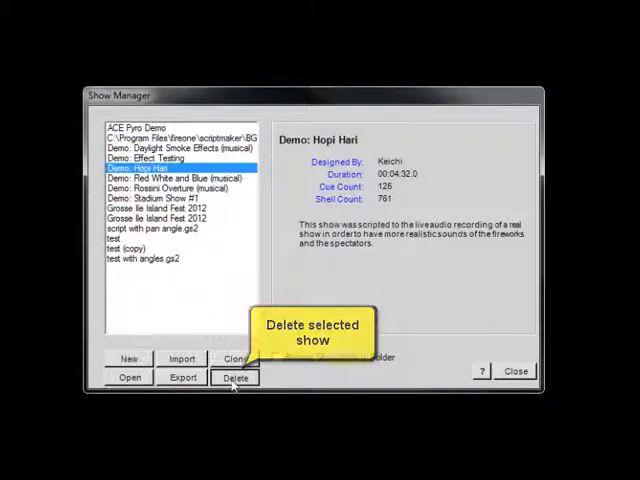
Delete the Demo: Hopi Hari show permanently from the show database
left_click(236, 378)
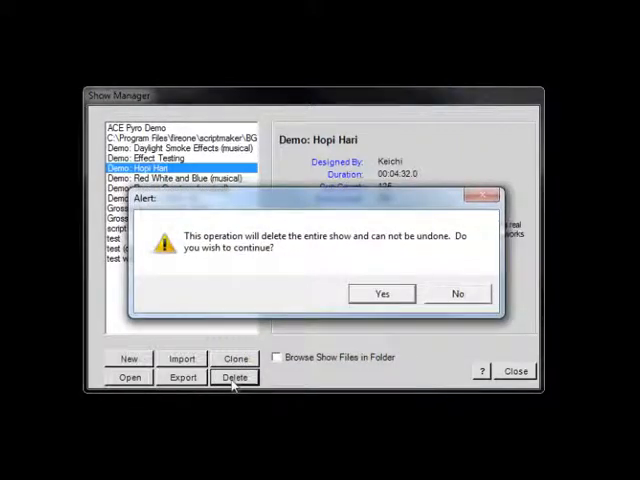
left_click(378, 296)
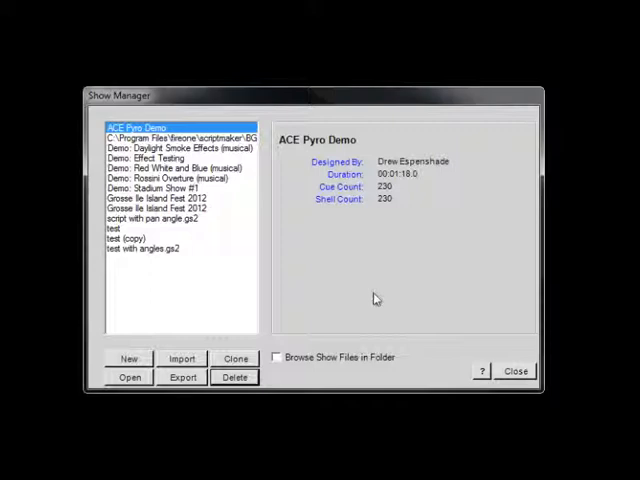
Browse show files from the ShowSim_3D > backups > restore folder instead of the database
left_click(277, 358)
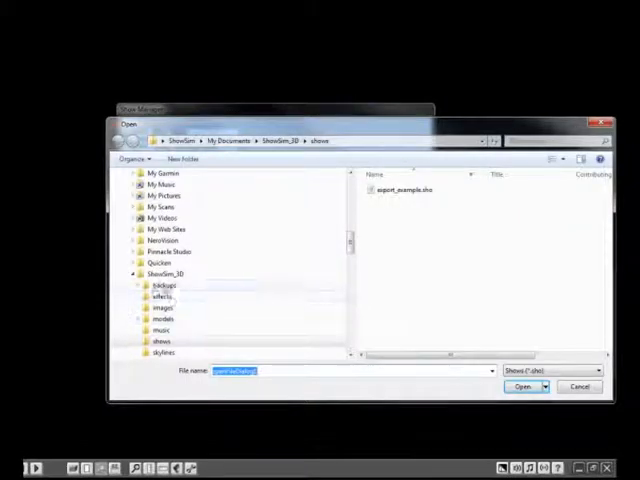
left_click(138, 286)
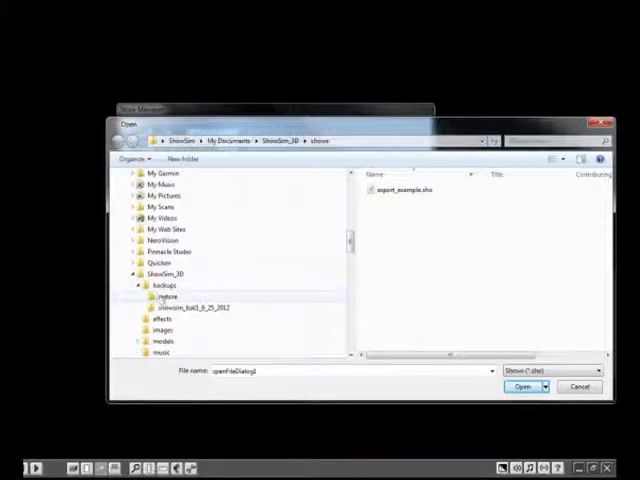
left_click(167, 297)
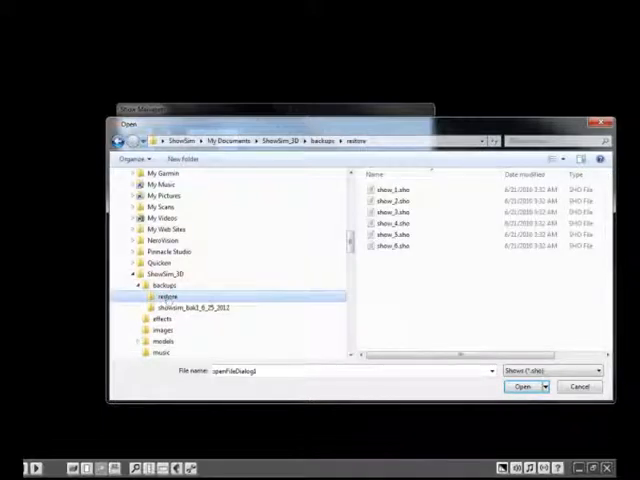
left_click(522, 389)
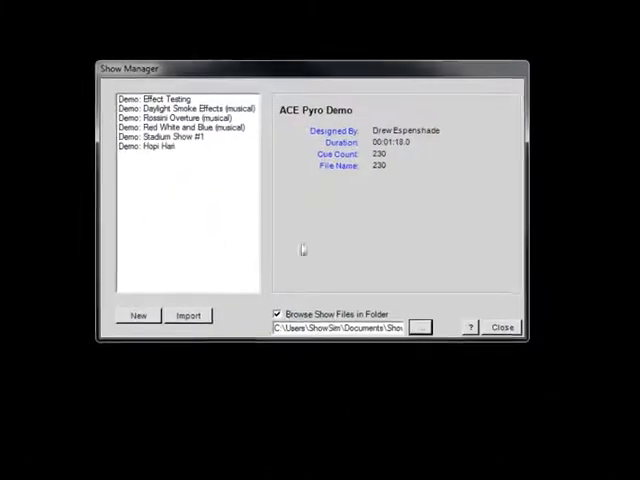
left_click(158, 146)
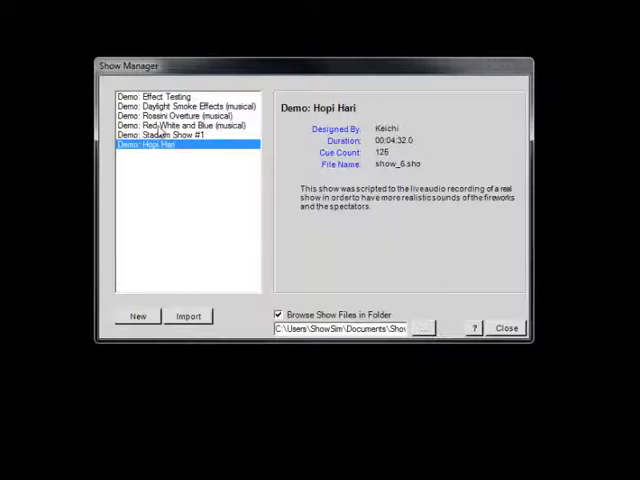
left_click(160, 125)
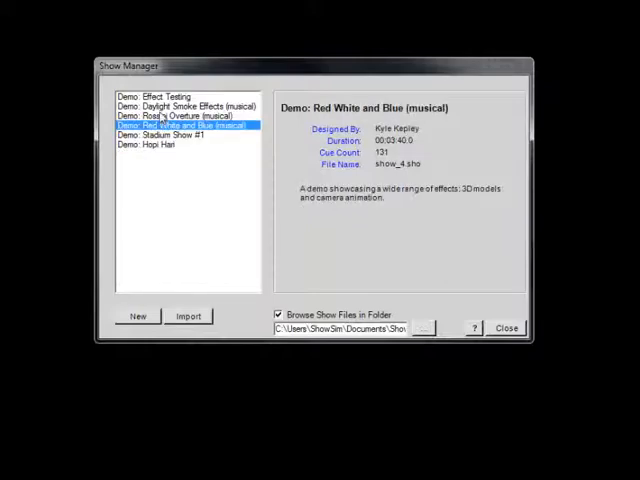
left_click(162, 116)
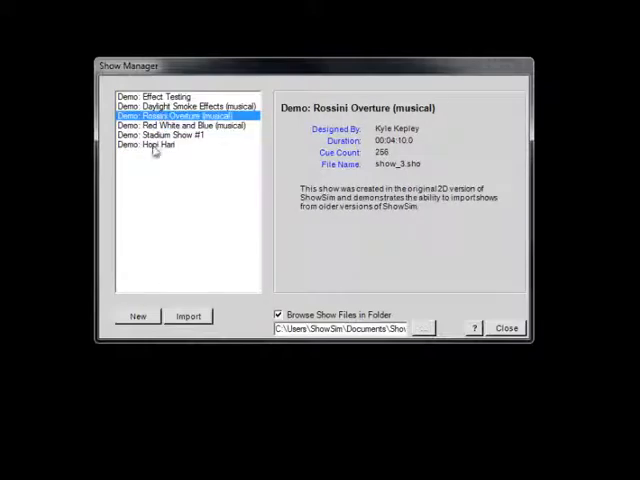
left_click(155, 146)
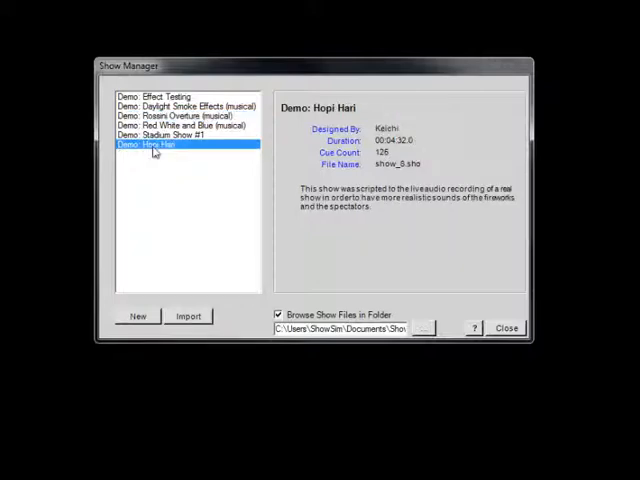
Import the archived Demo: Hopi Hari show file into the database and acknowledge success
left_click(189, 316)
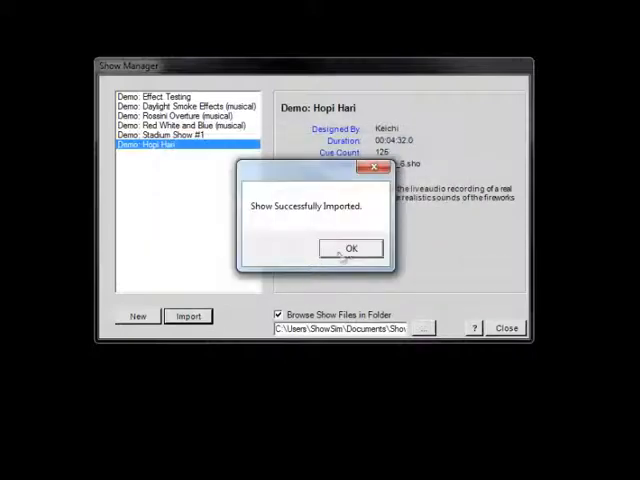
left_click(351, 250)
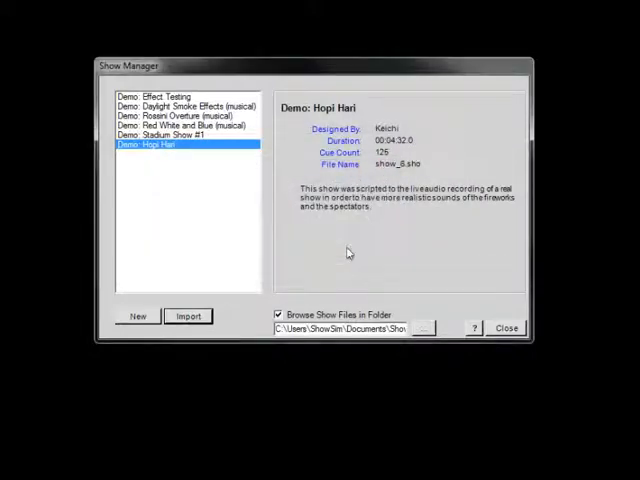
Return to the database list and select the restored Demo: Hopi Hari show with 761 shells
left_click(278, 315)
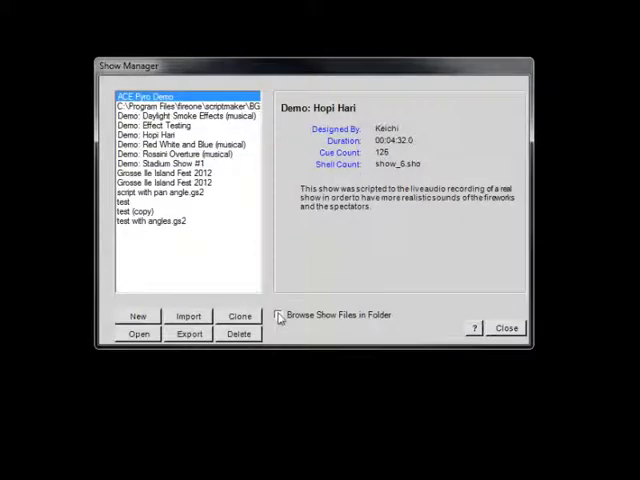
left_click(161, 136)
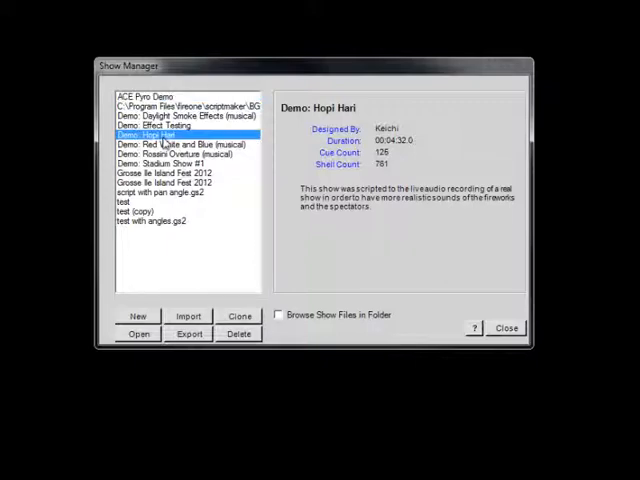